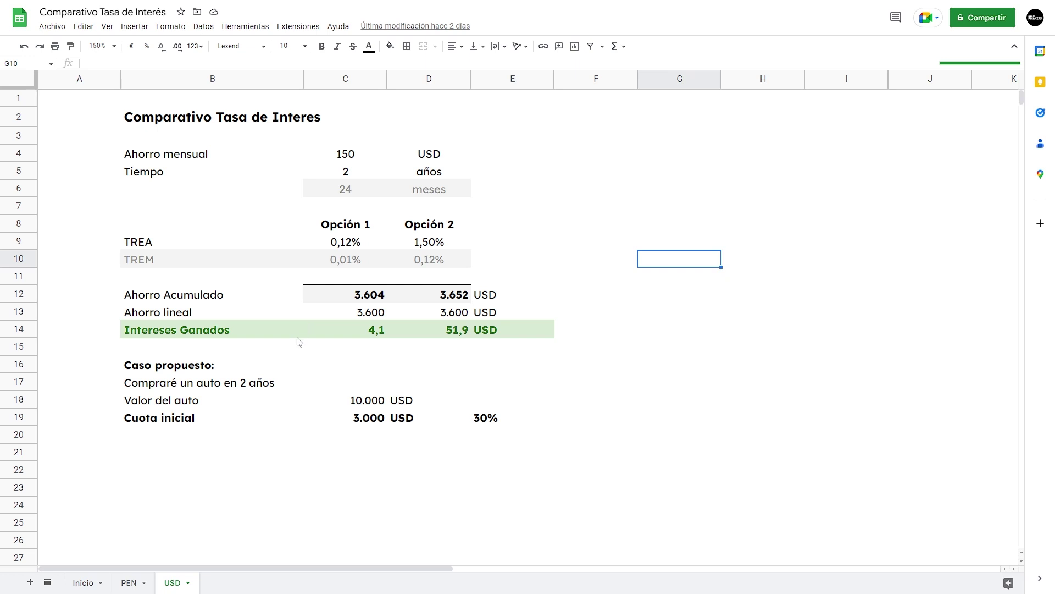
- On the USD sheet, set the monthly savings (Ahorro mensual) to 200
{"action": "left_click", "coordinate": [142, 584]}
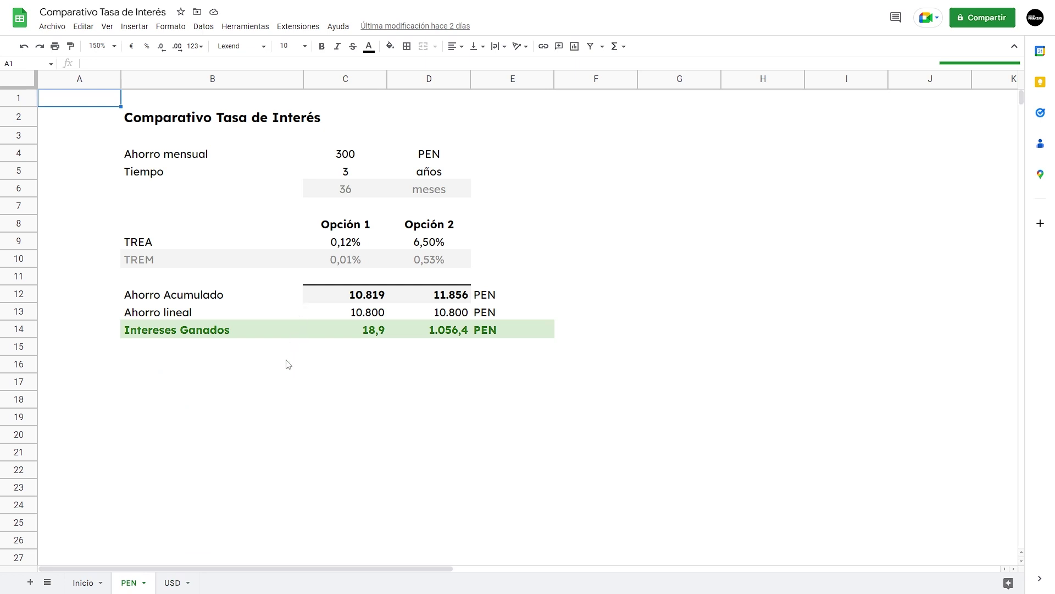
{"action": "left_click", "coordinate": [192, 584]}
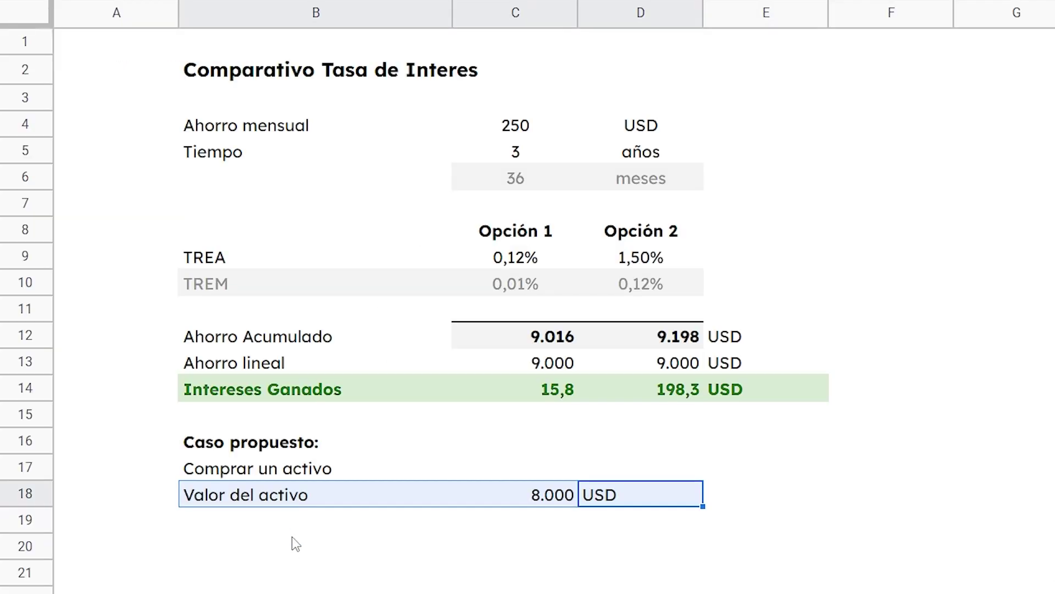
{"action": "left_click", "coordinate": [443, 546]}
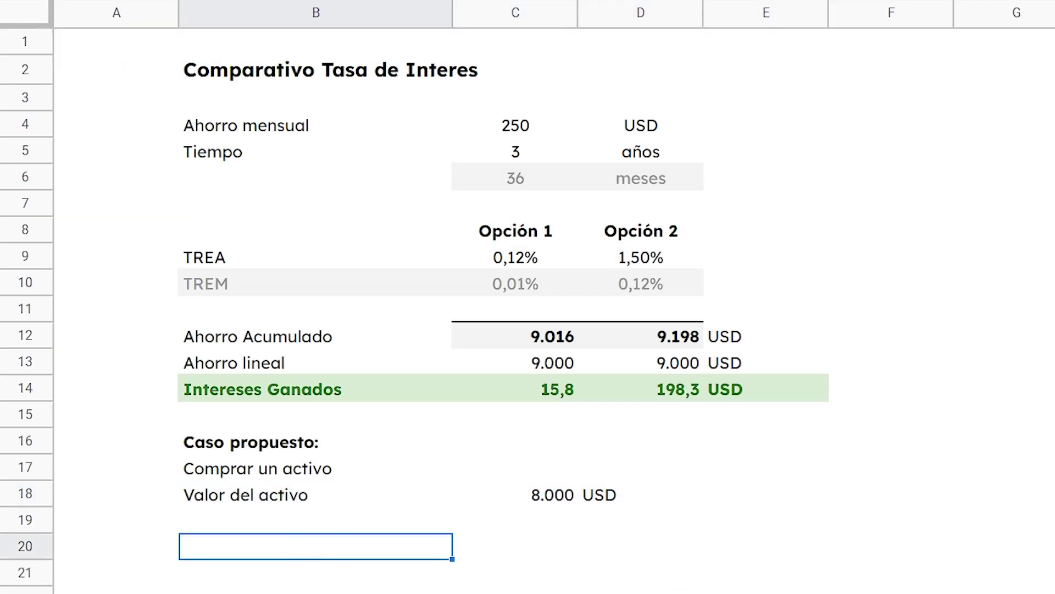
{"action": "left_click", "coordinate": [522, 134]}
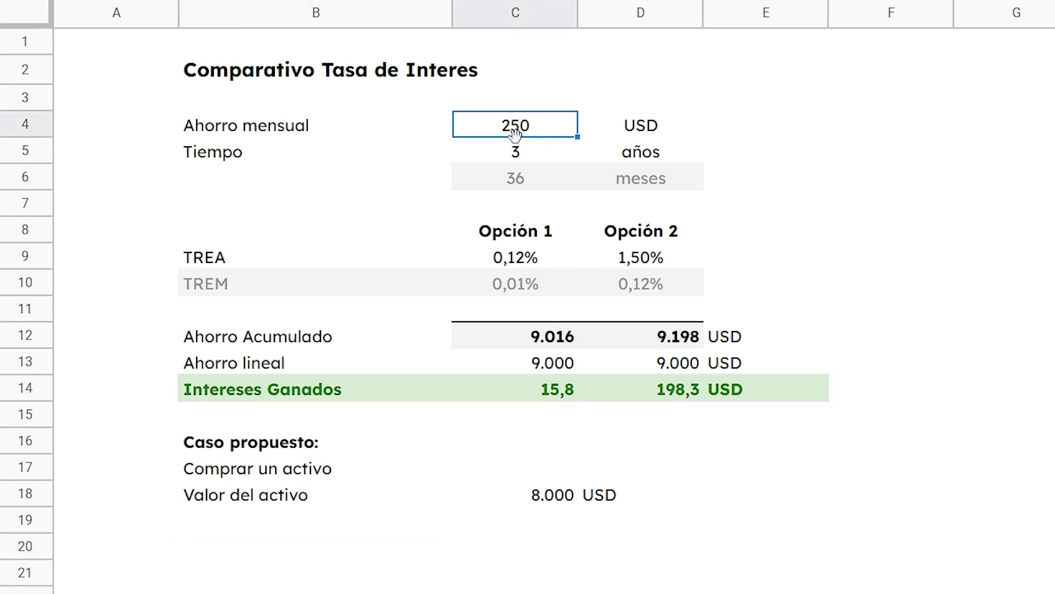
{"action": "type", "text": "200"}
{"action": "key", "text": "Return"}
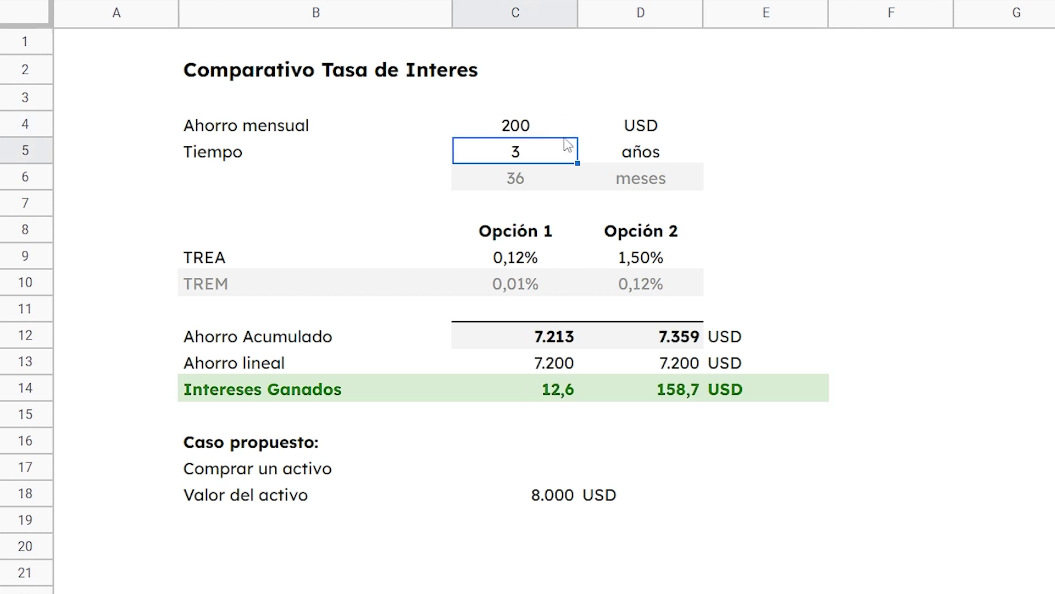
- Examine the monthly savings, the period in years and months, and the TREA and TREM rates of both options
{"action": "left_click", "coordinate": [640, 132]}
{"action": "left_click", "coordinate": [523, 160]}
{"action": "left_click", "coordinate": [647, 158]}
{"action": "left_click_drag", "start_coordinate": [520, 183], "coordinate": [646, 184]}
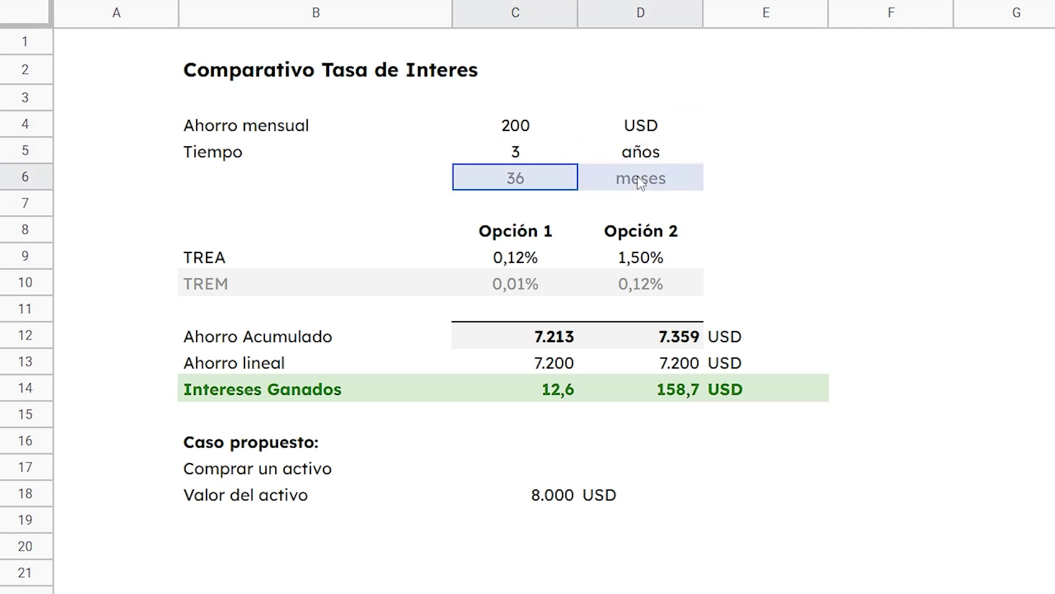
{"action": "left_click", "coordinate": [797, 211]}
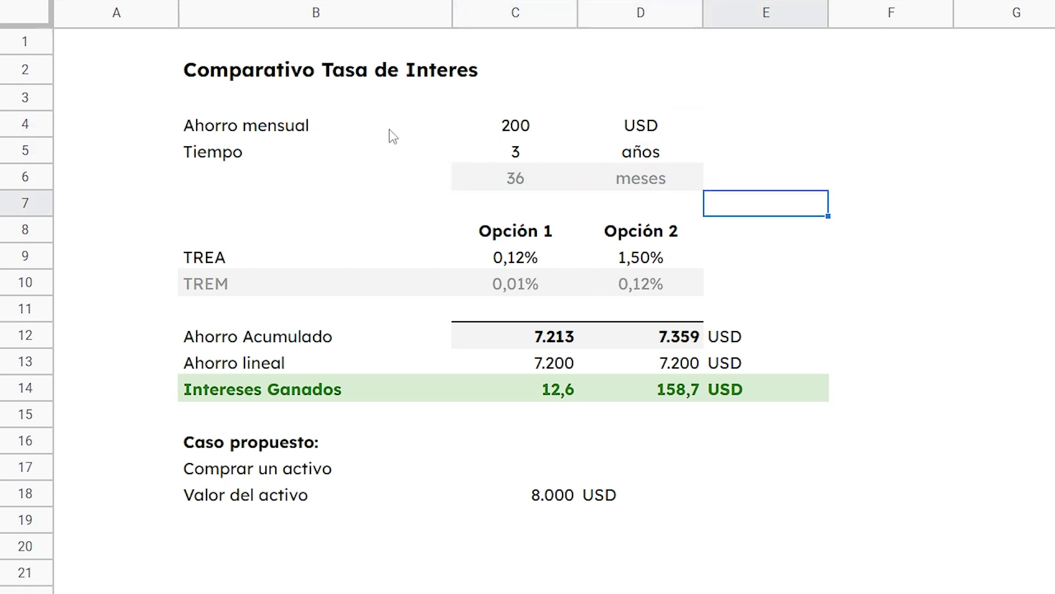
{"action": "left_click_drag", "start_coordinate": [341, 130], "coordinate": [542, 134]}
{"action": "left_click", "coordinate": [536, 237]}
{"action": "left_click", "coordinate": [250, 242]}
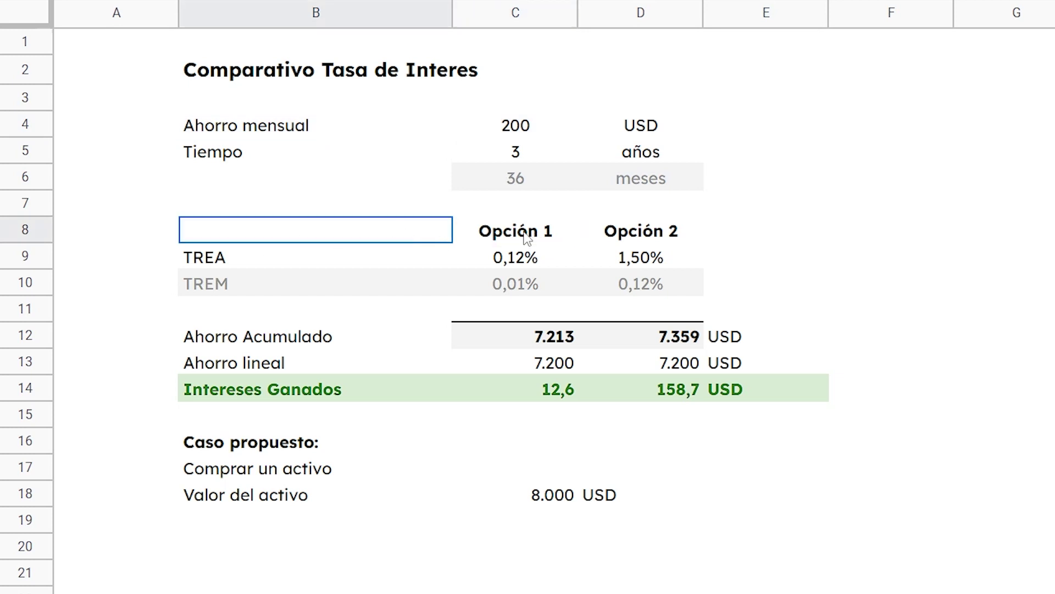
{"action": "left_click_drag", "start_coordinate": [498, 236], "coordinate": [641, 255]}
{"action": "left_click", "coordinate": [531, 263]}
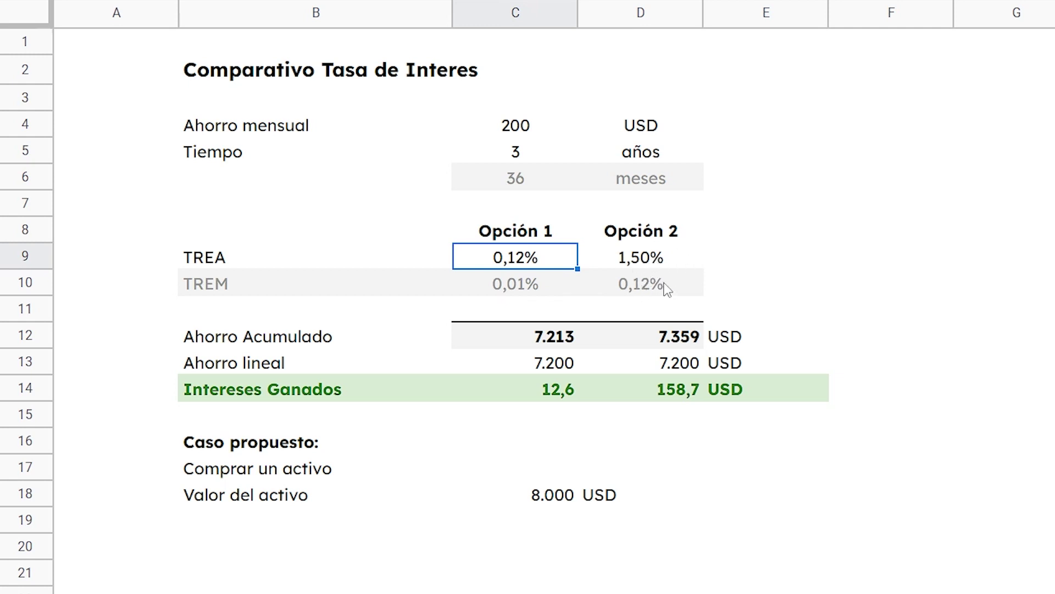
{"action": "left_click", "coordinate": [657, 263]}
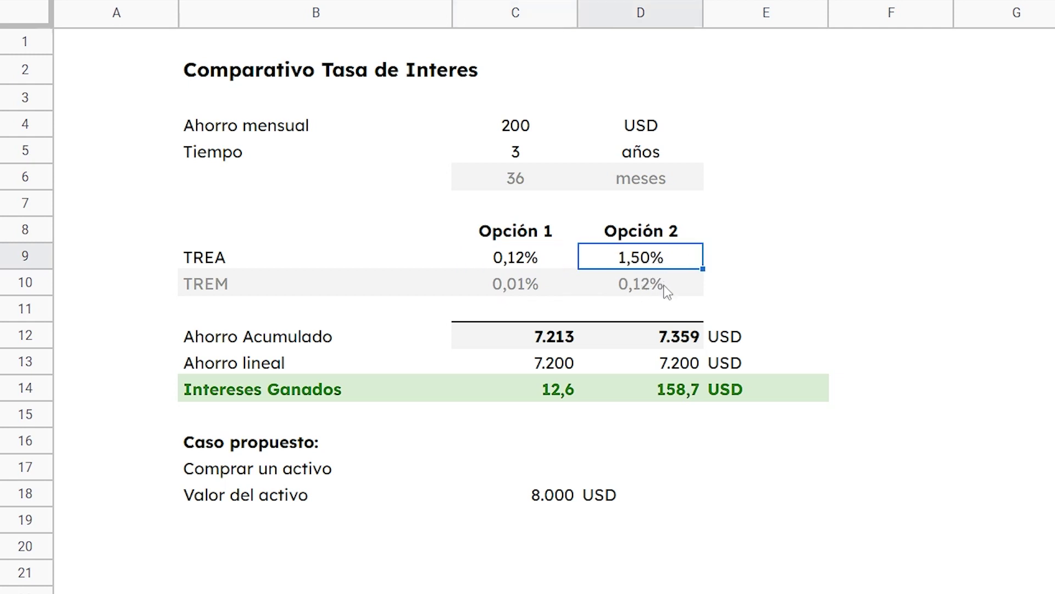
{"action": "left_click", "coordinate": [563, 291]}
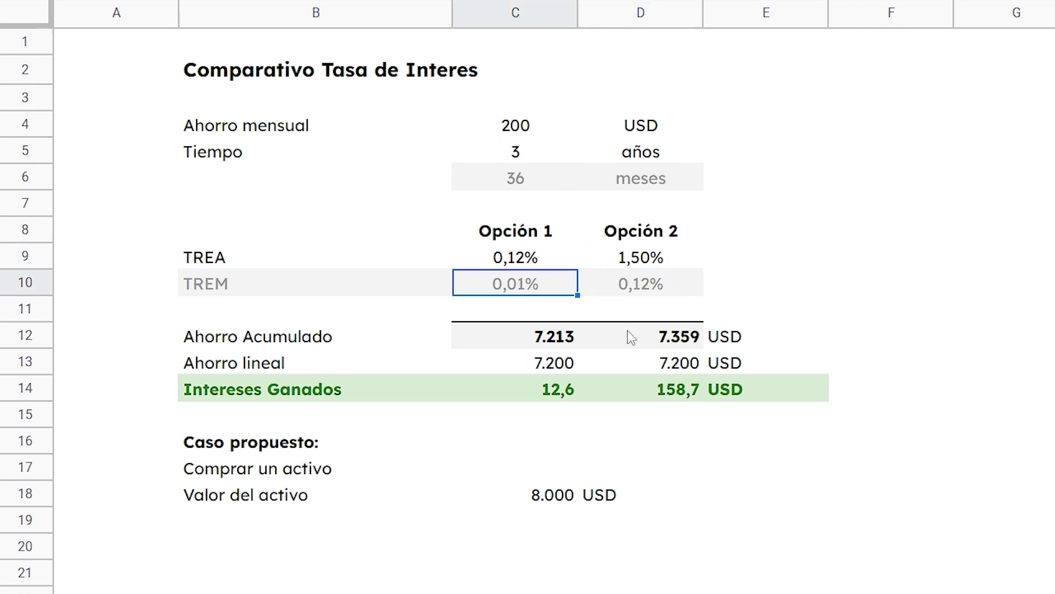
- Compare the accumulated savings, linear savings and interest earned between Opción 1 and Opción 2
{"action": "left_click", "coordinate": [561, 332]}
{"action": "left_click_drag", "start_coordinate": [602, 413], "coordinate": [591, 393]}
{"action": "right_click", "coordinate": [591, 393]}
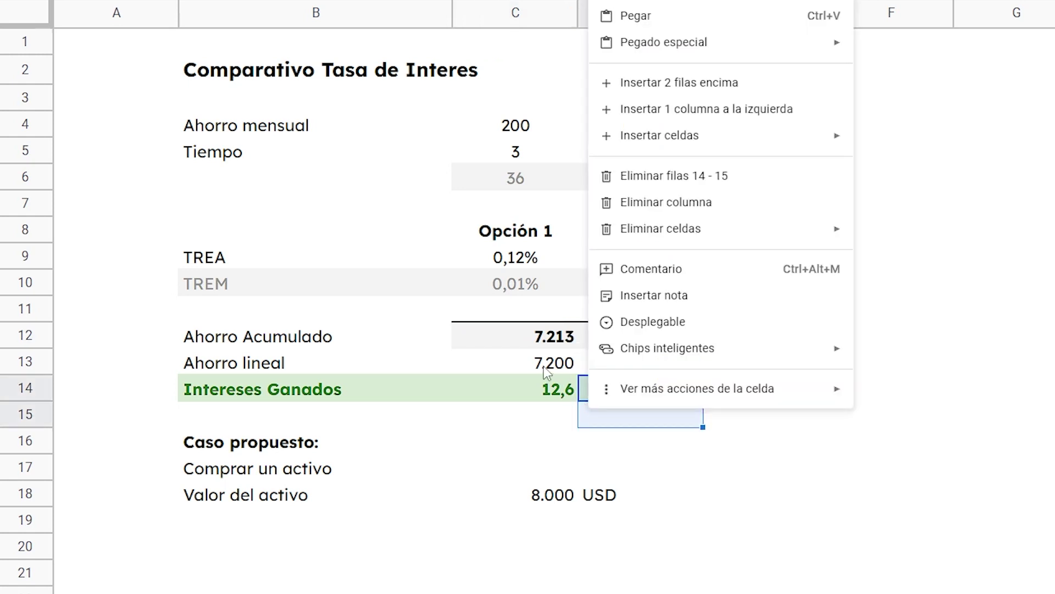
{"action": "left_click", "coordinate": [547, 363]}
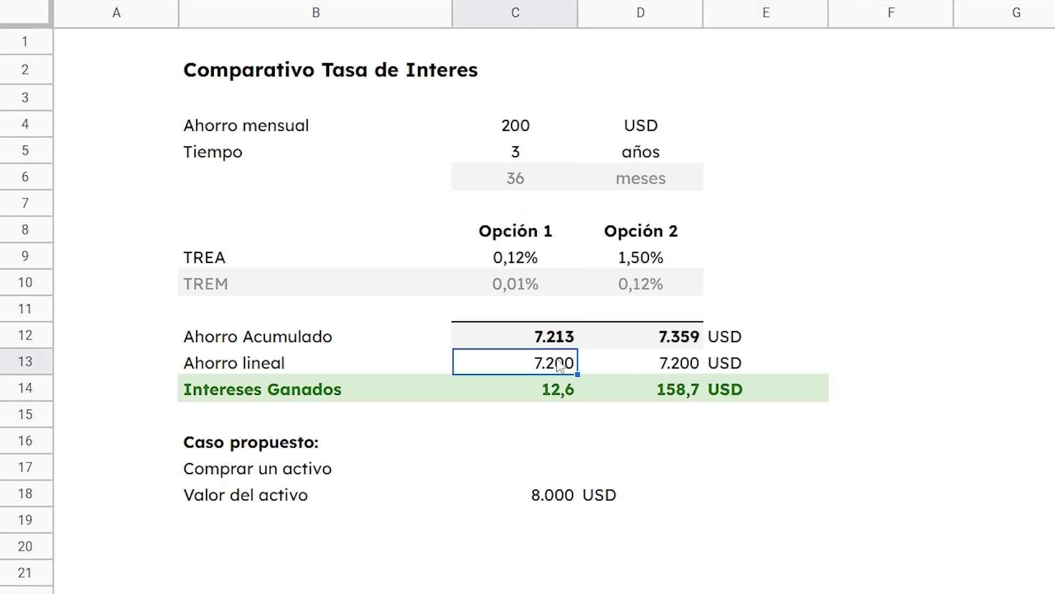
{"action": "left_click", "coordinate": [549, 336]}
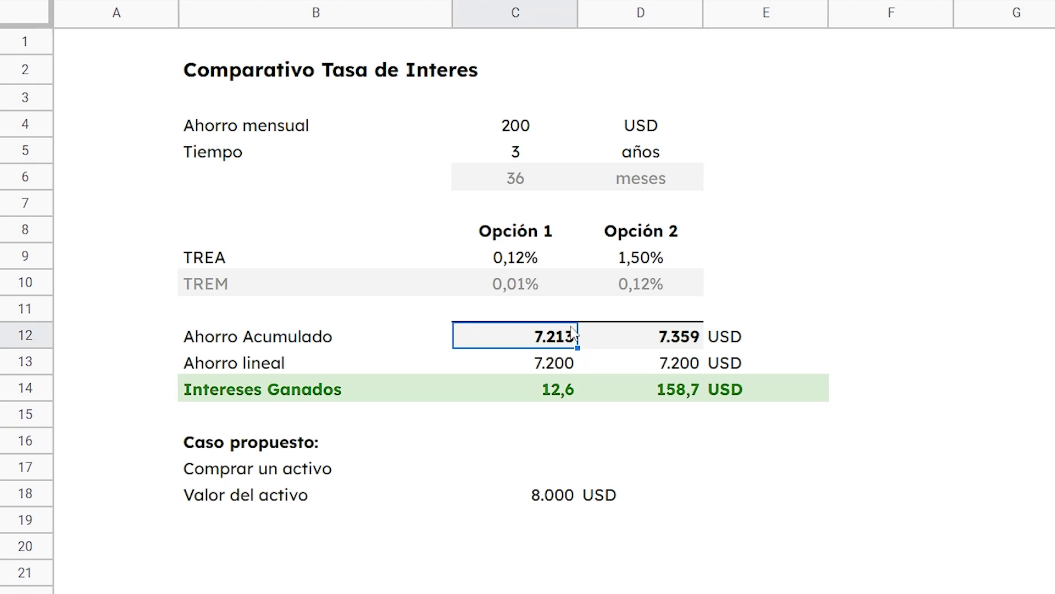
{"action": "left_click", "coordinate": [651, 346]}
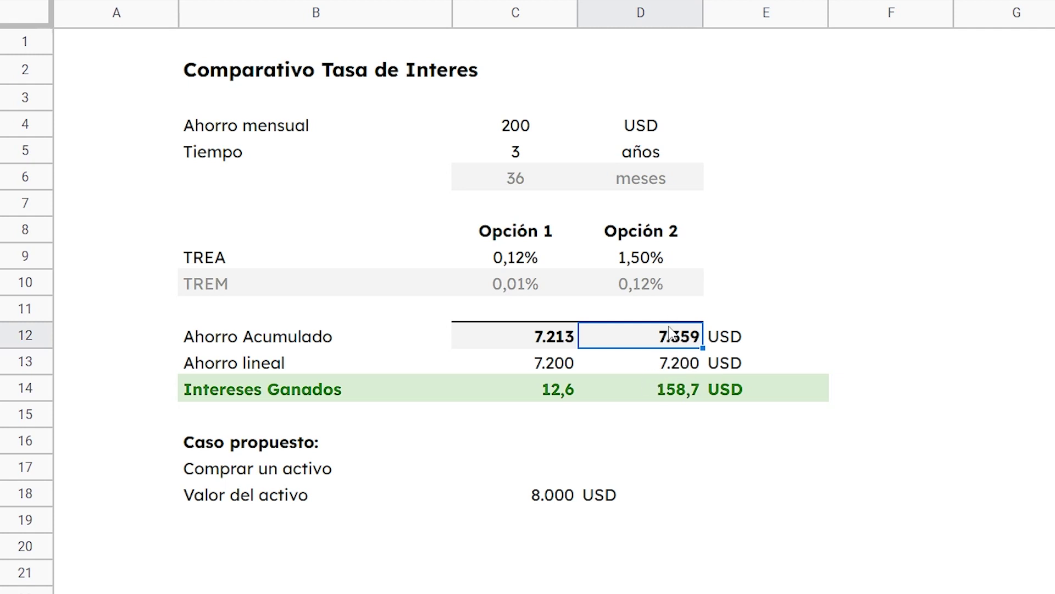
{"action": "left_click", "coordinate": [340, 367]}
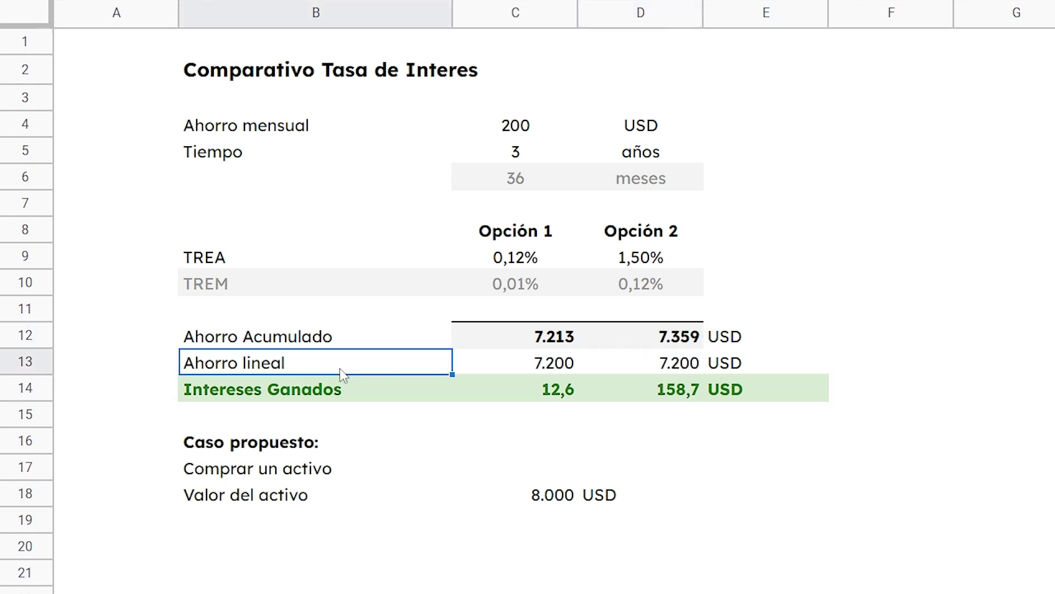
{"action": "left_click", "coordinate": [563, 368]}
{"action": "left_click", "coordinate": [664, 369]}
{"action": "left_click", "coordinate": [506, 133]}
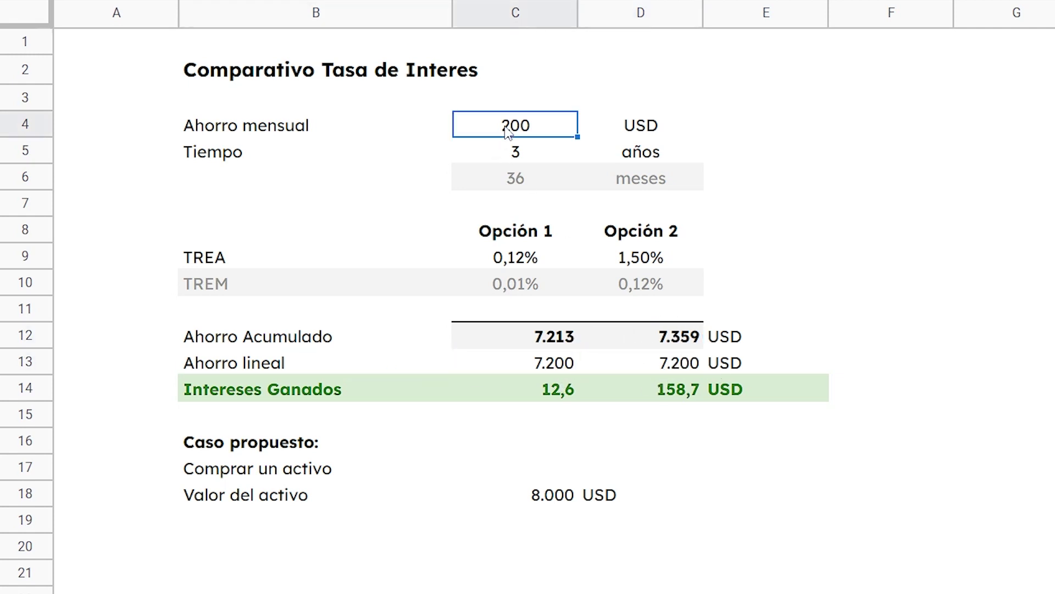
{"action": "left_click", "coordinate": [533, 181]}
{"action": "left_click_drag", "start_coordinate": [573, 367], "coordinate": [668, 363]}
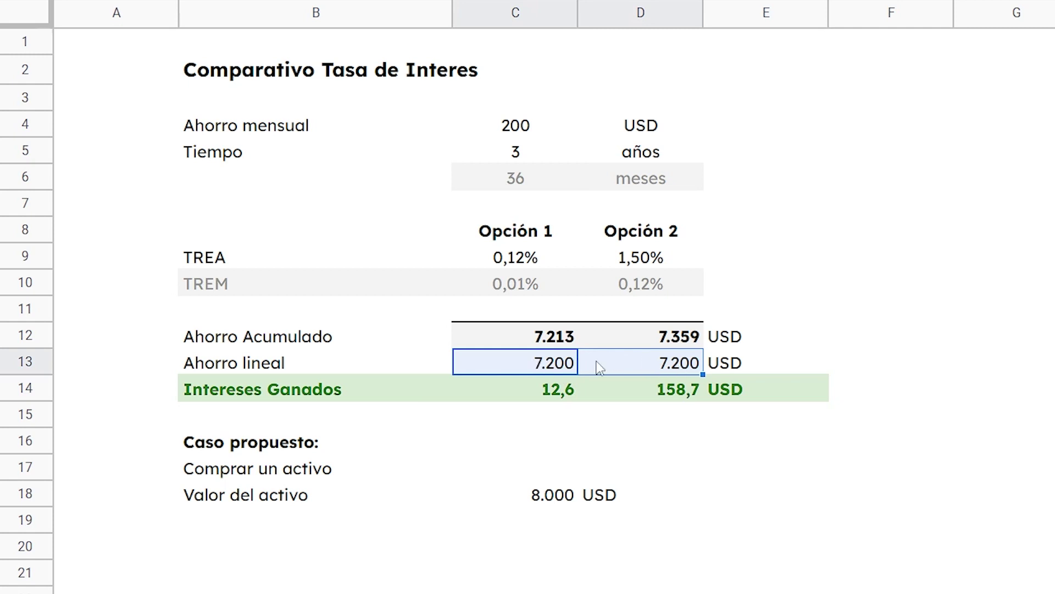
{"action": "left_click", "coordinate": [835, 310]}
{"action": "left_click", "coordinate": [556, 389]}
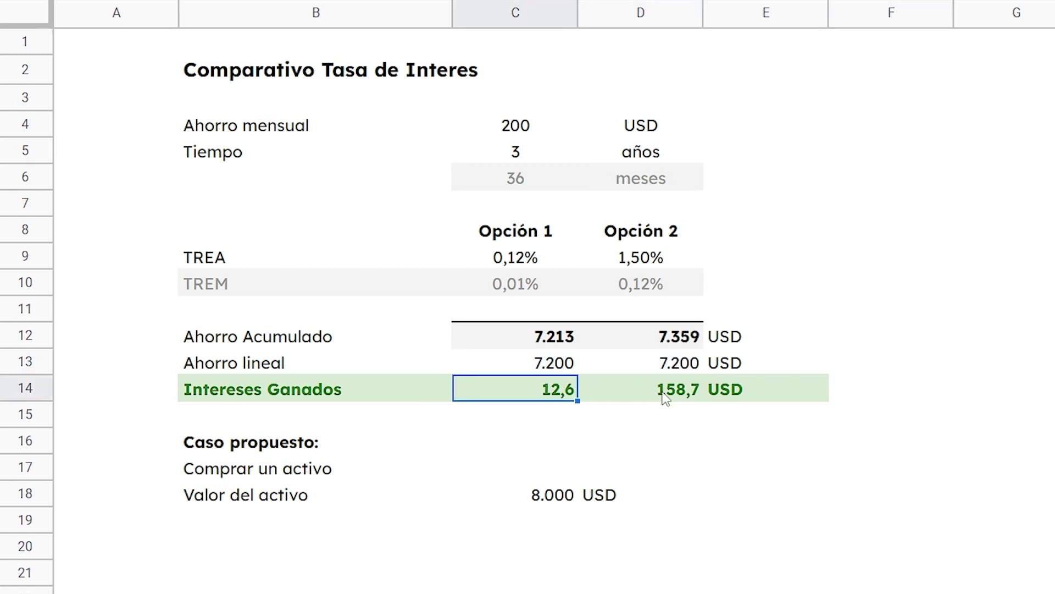
{"action": "left_click", "coordinate": [665, 393]}
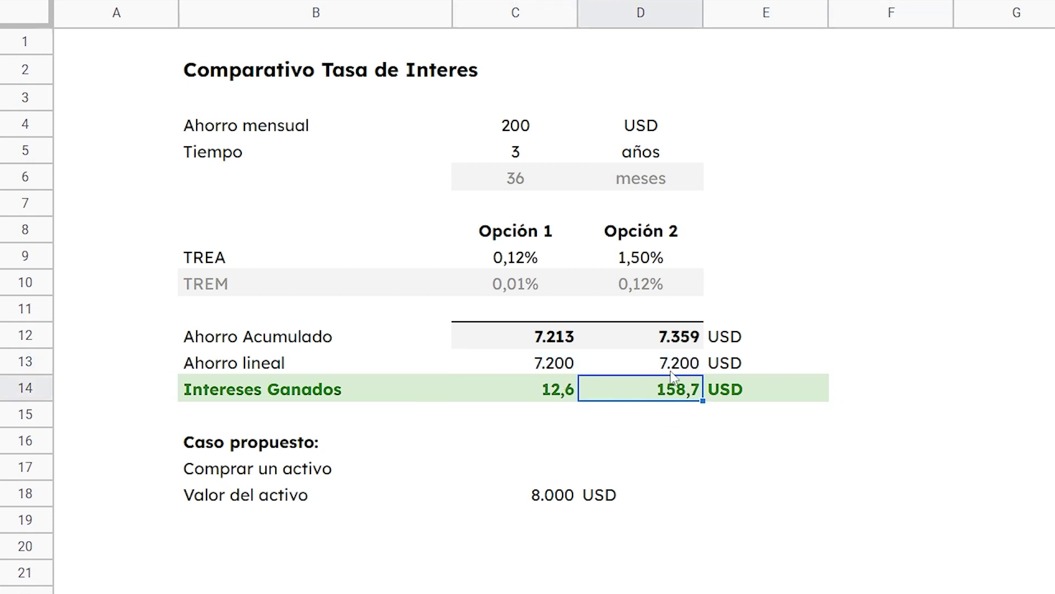
{"action": "left_click", "coordinate": [561, 390]}
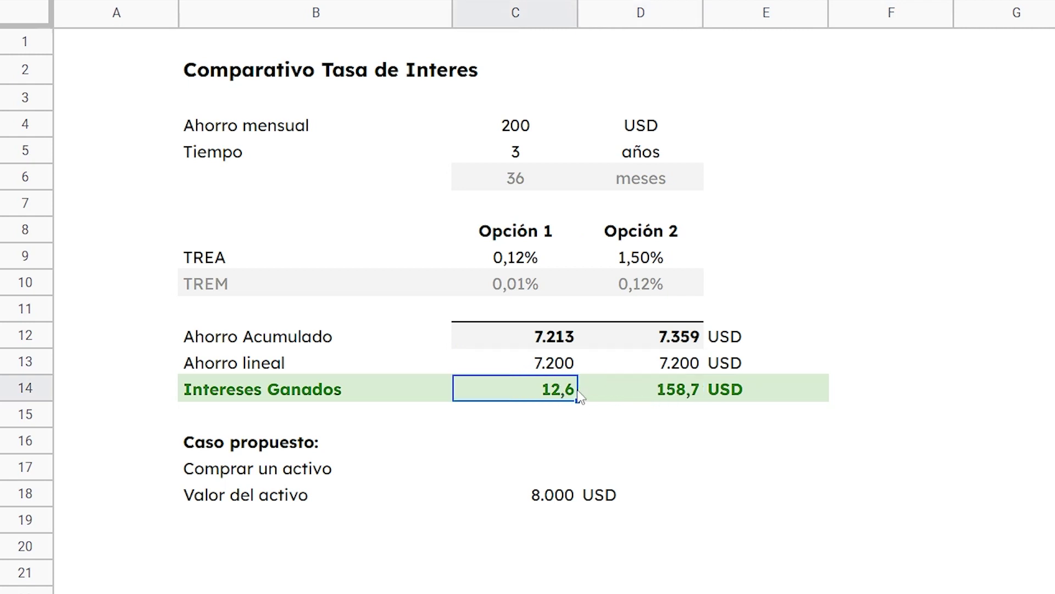
- In D15, calculate the difference in interest earned by subtracting C14 from D14
{"action": "left_click", "coordinate": [670, 421]}
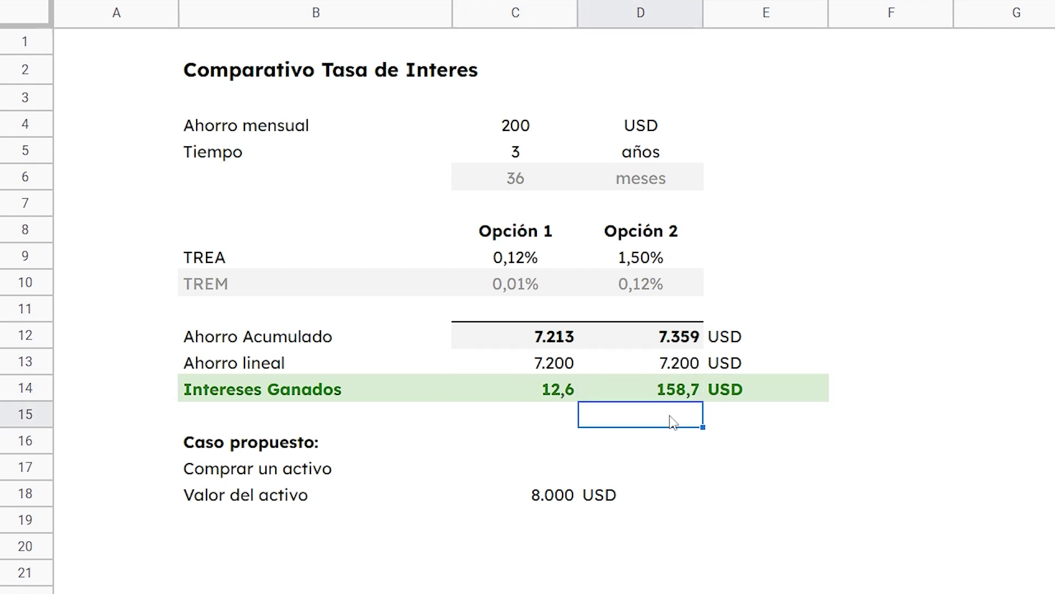
{"action": "type", "text": "="}
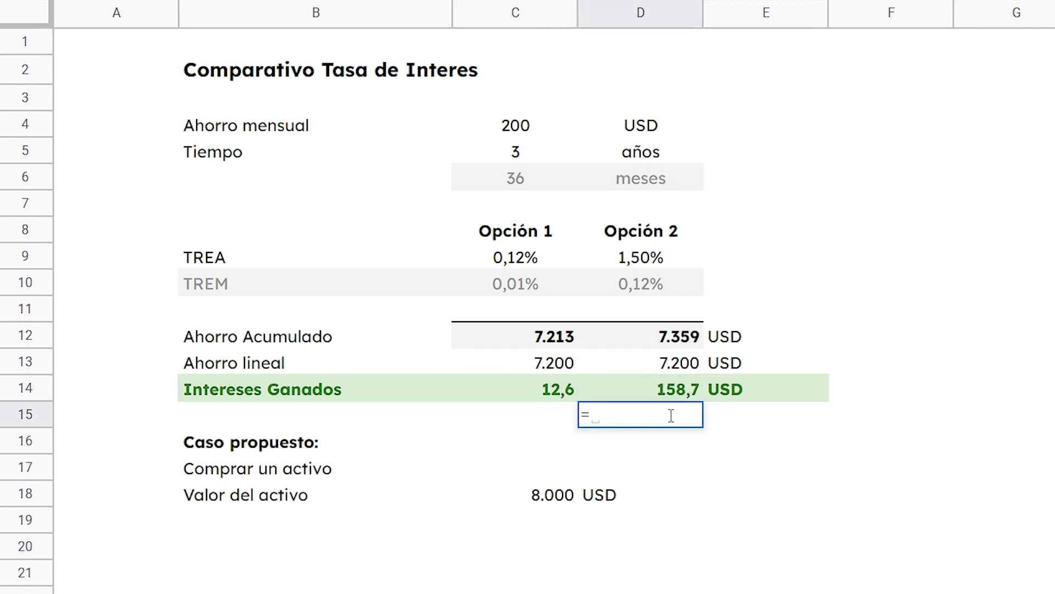
{"action": "left_click", "coordinate": [671, 389]}
{"action": "type", "text": "-"}
{"action": "left_click", "coordinate": [555, 389]}
{"action": "key", "text": "Return"}
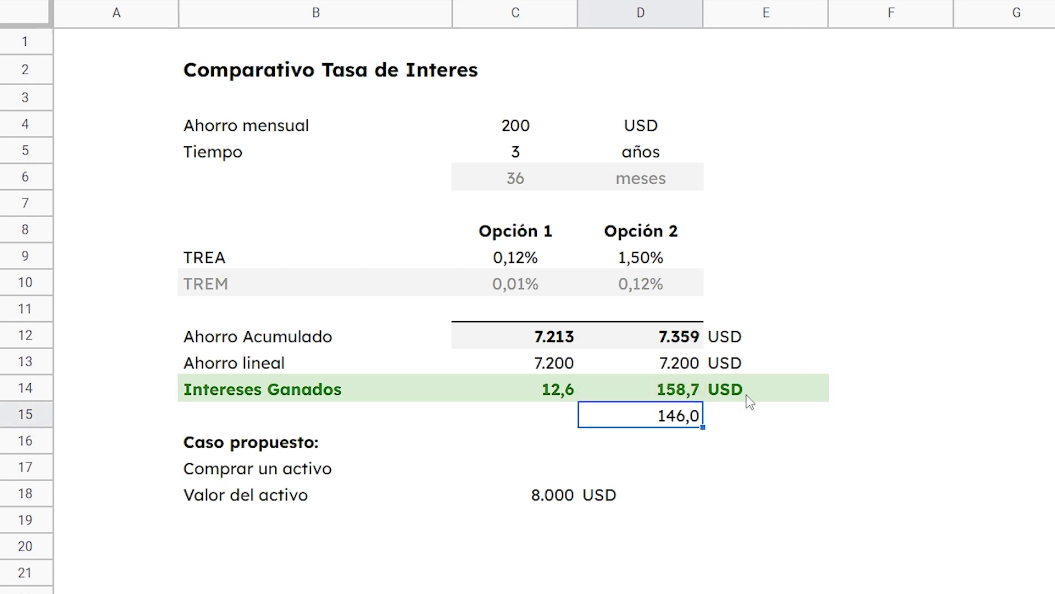
- Copy the USD label from E14 into E15 beside the interest difference
{"action": "left_click", "coordinate": [744, 397]}
{"action": "key", "text": "ctrl+c"}
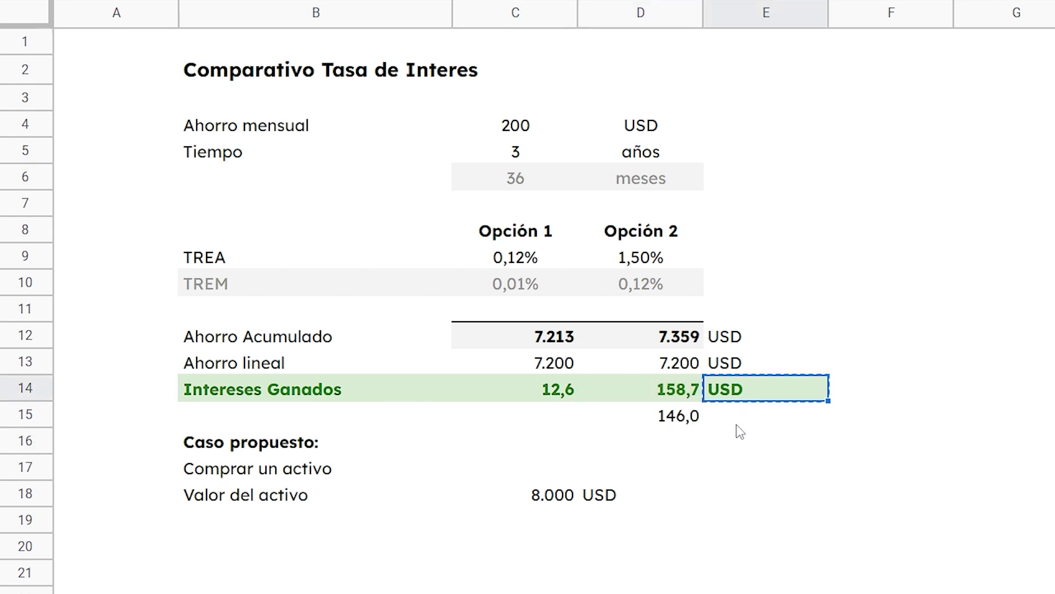
{"action": "left_click", "coordinate": [738, 421]}
{"action": "key", "text": "ctrl+v"}
{"action": "left_click", "coordinate": [727, 458]}
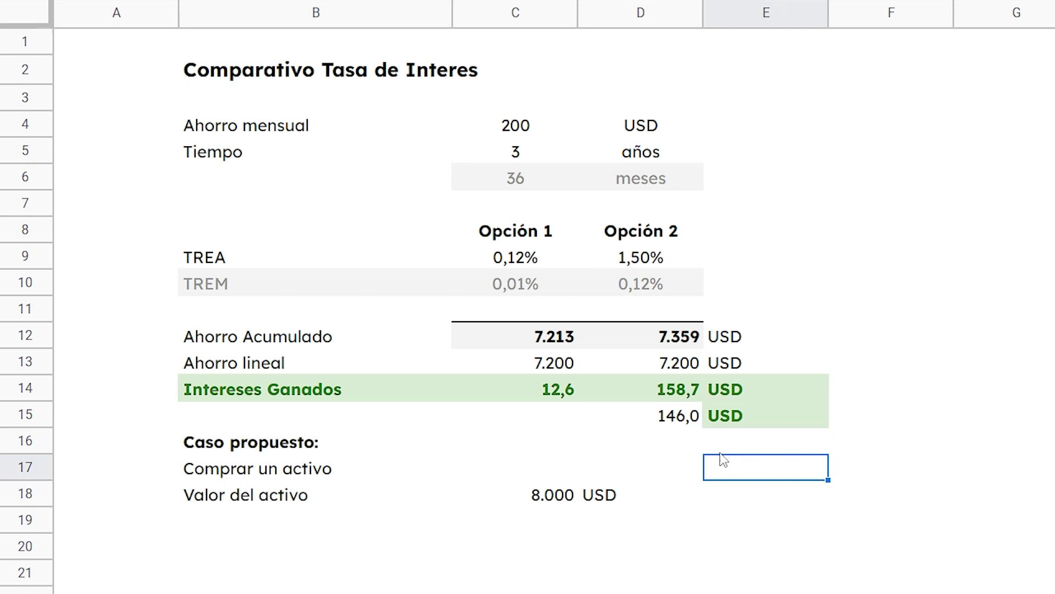
{"action": "left_click", "coordinate": [753, 514]}
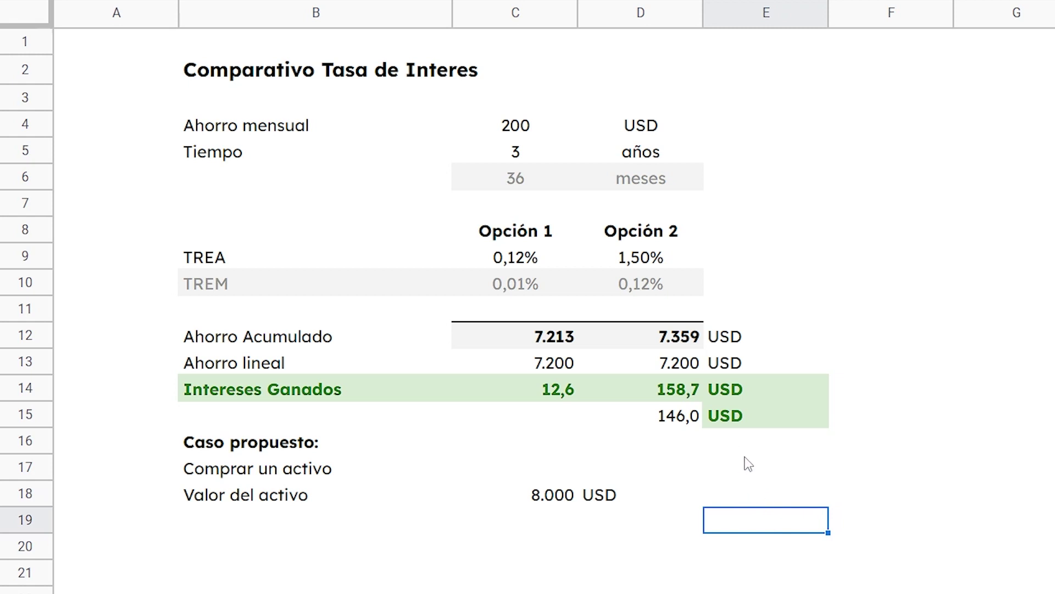
- Try a savings period (Tiempo) of 5 years, check the interest difference, and restore the period to 3 years
{"action": "left_click_drag", "start_coordinate": [506, 231], "coordinate": [513, 291]}
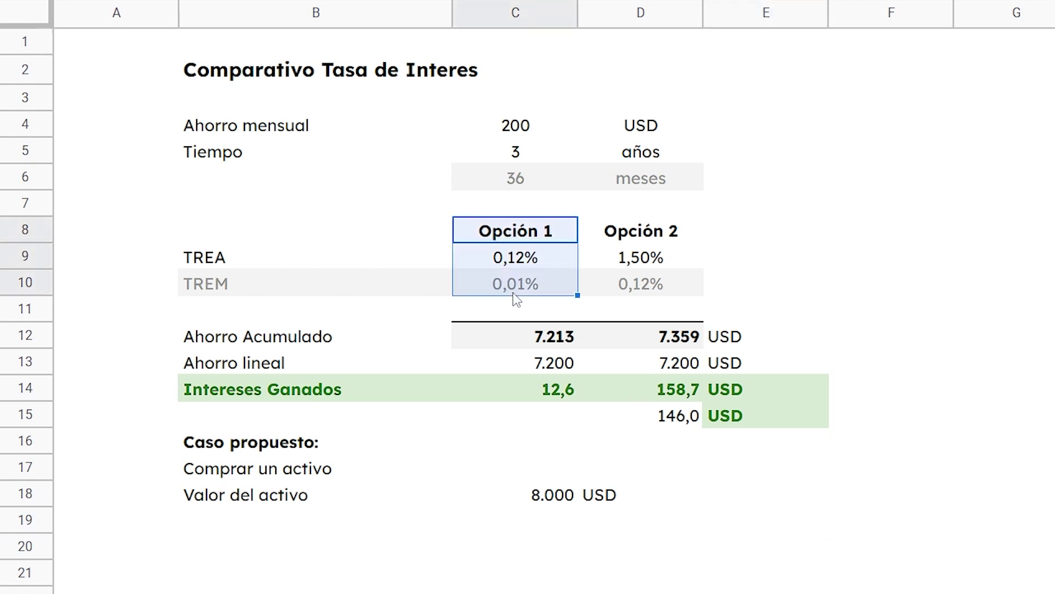
{"action": "left_click", "coordinate": [515, 153]}
{"action": "type", "text": "5"}
{"action": "key", "text": "Return"}
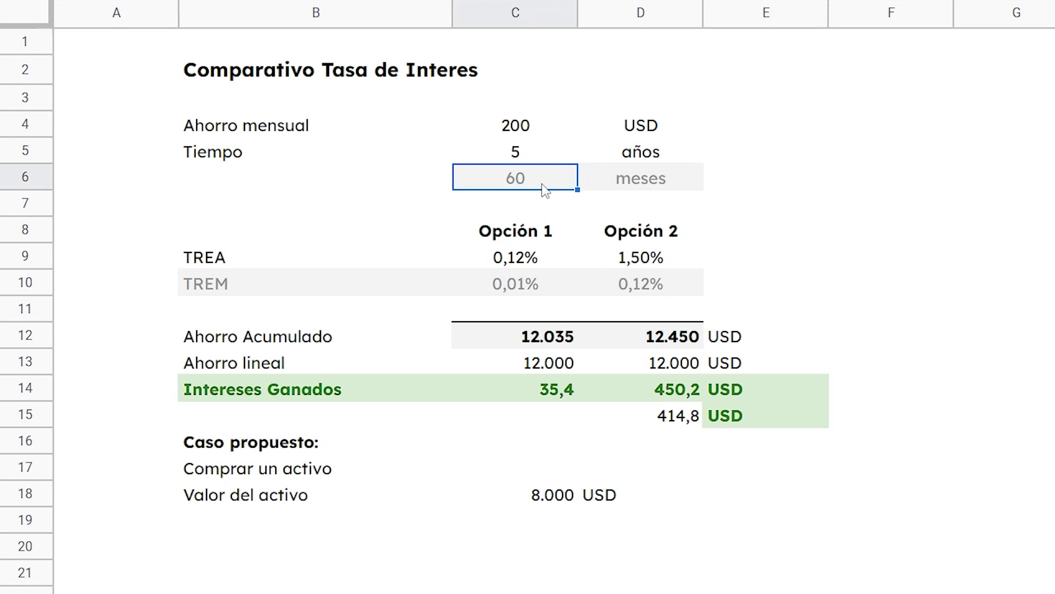
{"action": "left_click_drag", "start_coordinate": [660, 419], "coordinate": [772, 423]}
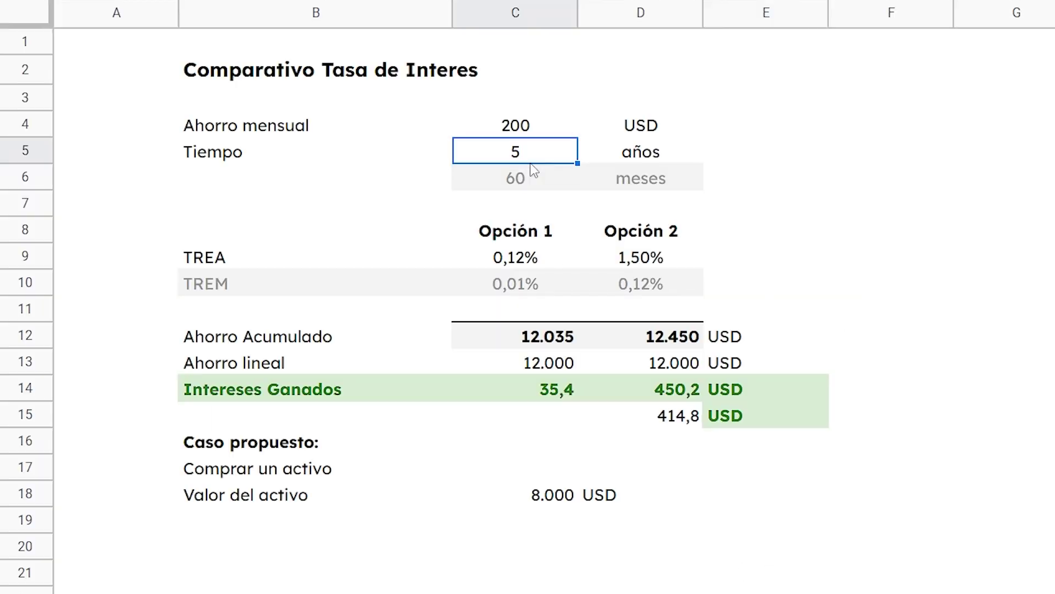
{"action": "type", "text": "3"}
{"action": "key", "text": "Return"}
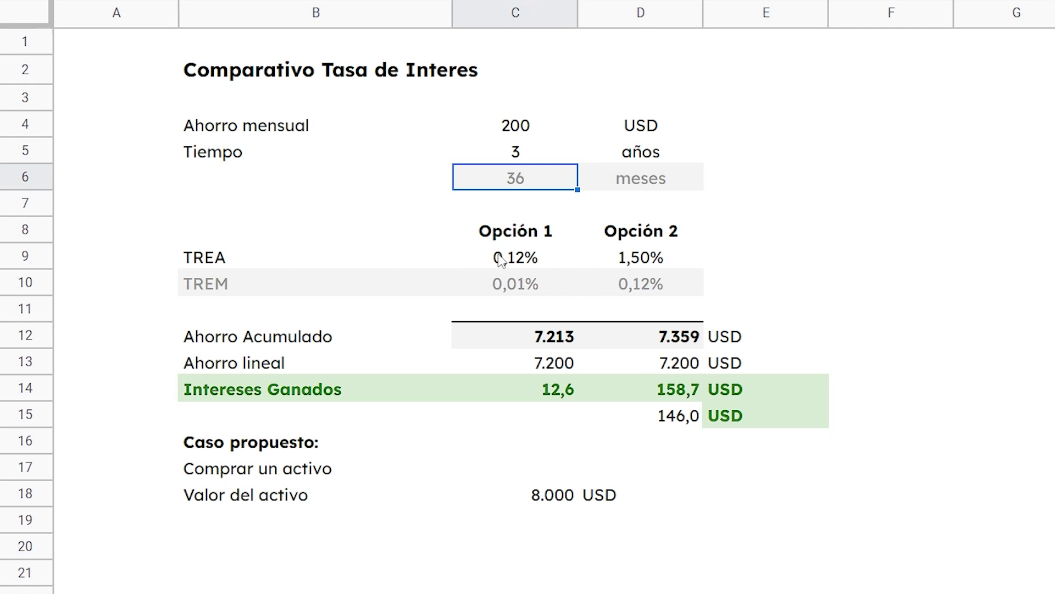
- Try savings periods of 5 and 8 years in the Tiempo cell to compare the interest earned
{"action": "left_click", "coordinate": [519, 161]}
{"action": "type", "text": "5"}
{"action": "key", "text": "Return"}
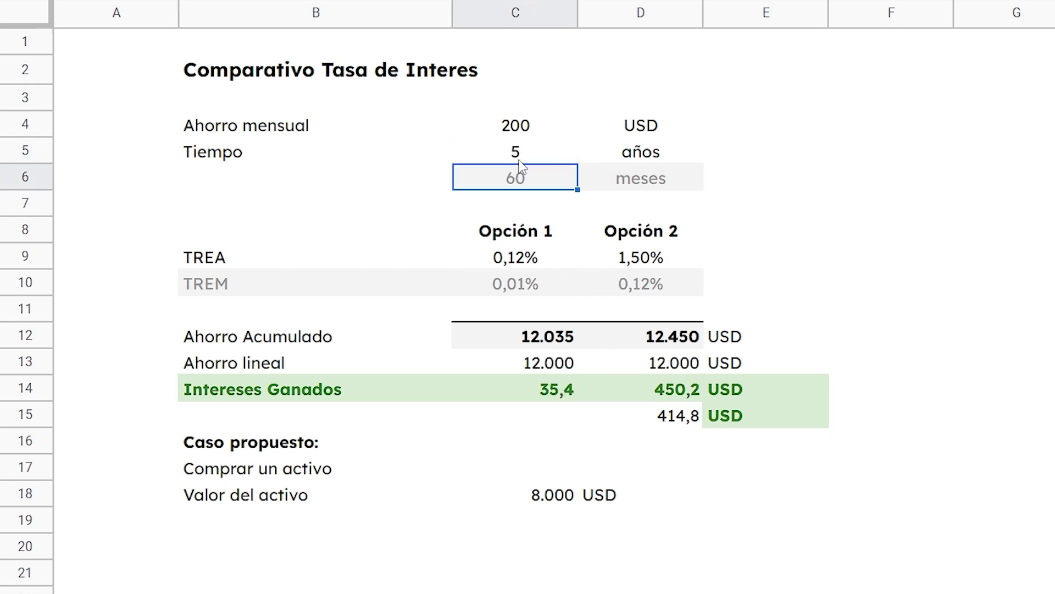
{"action": "left_click", "coordinate": [558, 156]}
{"action": "type", "text": "8"}
{"action": "key", "text": "Return"}
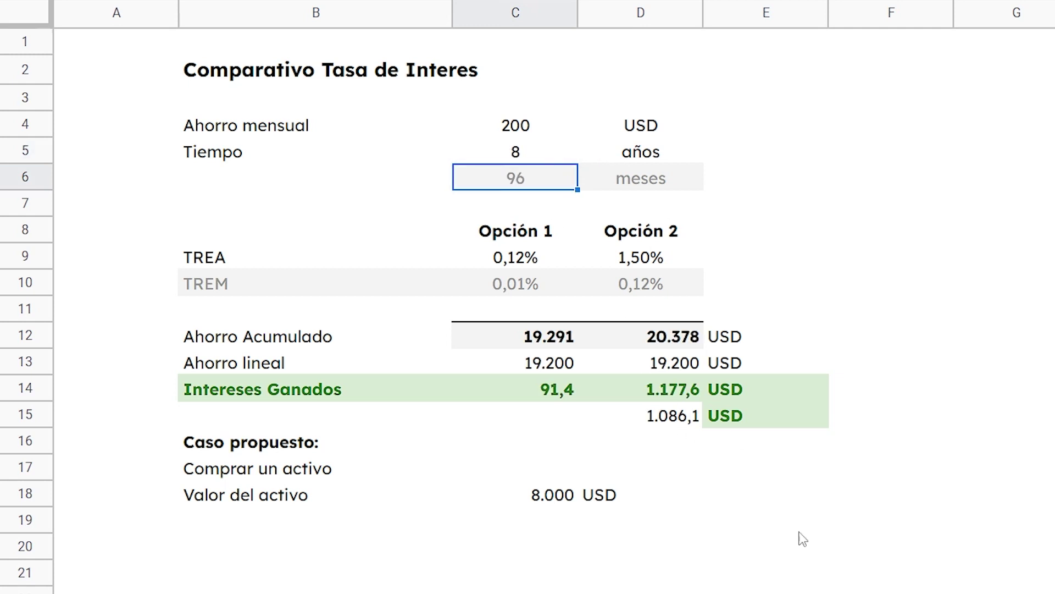
- Set the savings period (Tiempo) back to 3 years
{"action": "left_click", "coordinate": [517, 159]}
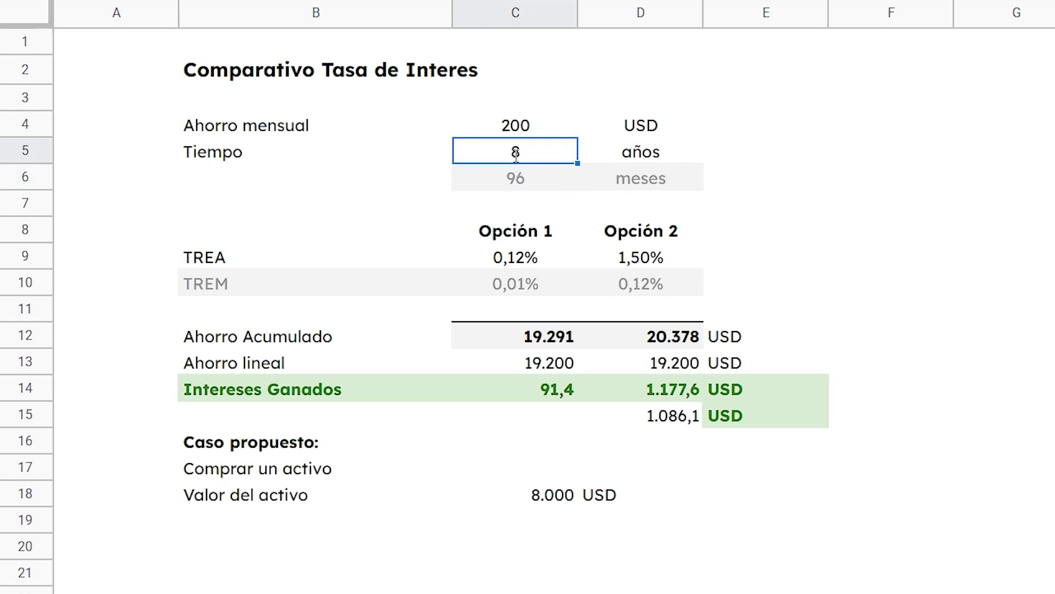
{"action": "type", "text": "3"}
{"action": "key", "text": "Return"}
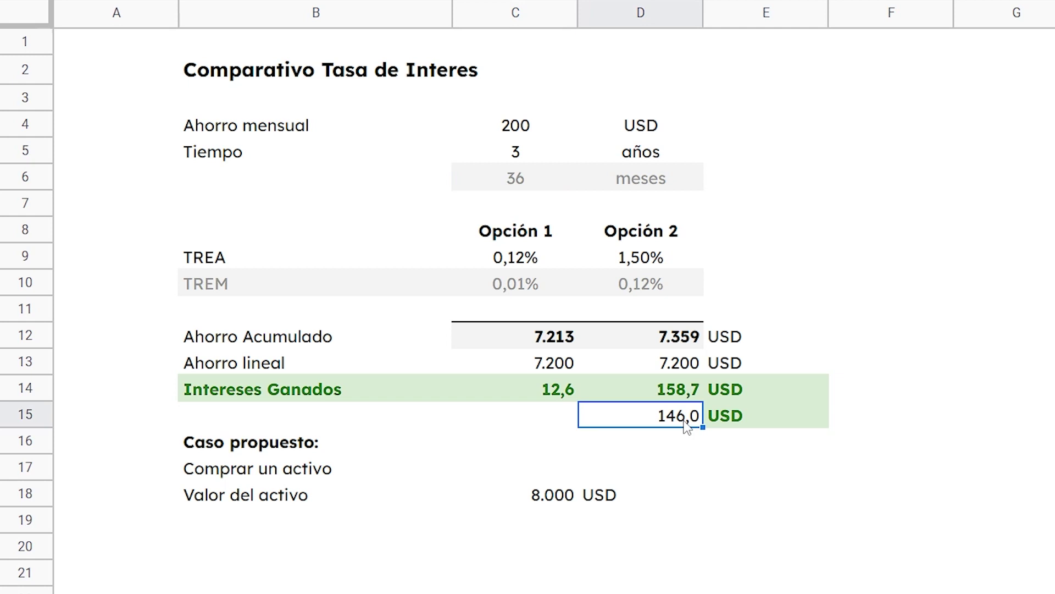
- Try a savings period (Tiempo) of 5 years to compare both options' interest, and undo the change
{"action": "left_click", "coordinate": [519, 149]}
{"action": "type", "text": "5"}
{"action": "key", "text": "Return"}
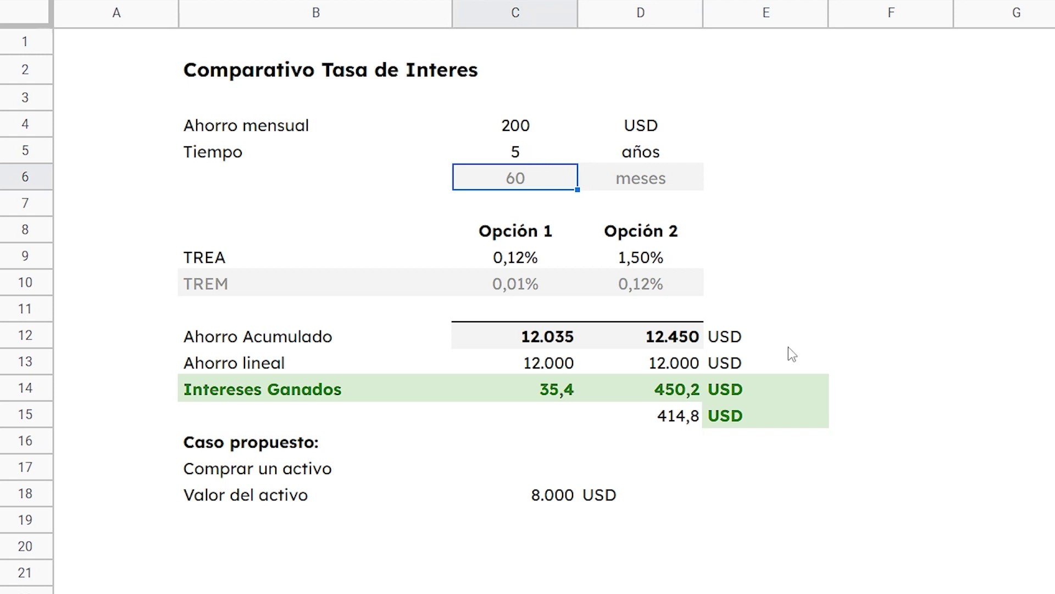
{"action": "key", "text": "ctrl+z"}
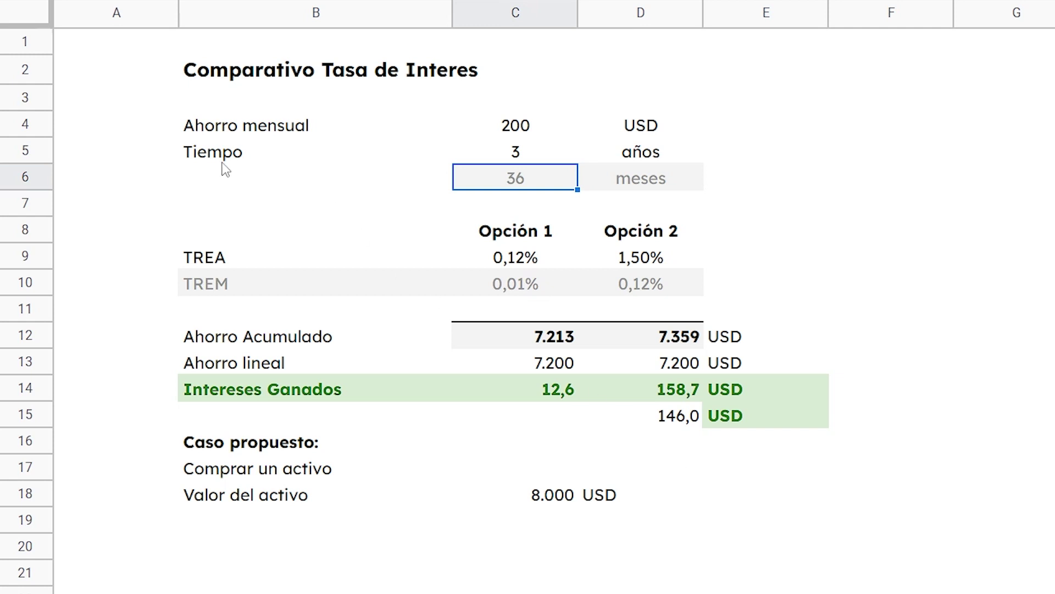
{"action": "left_click", "coordinate": [99, 49]}
{"action": "right_click", "coordinate": [827, 479]}
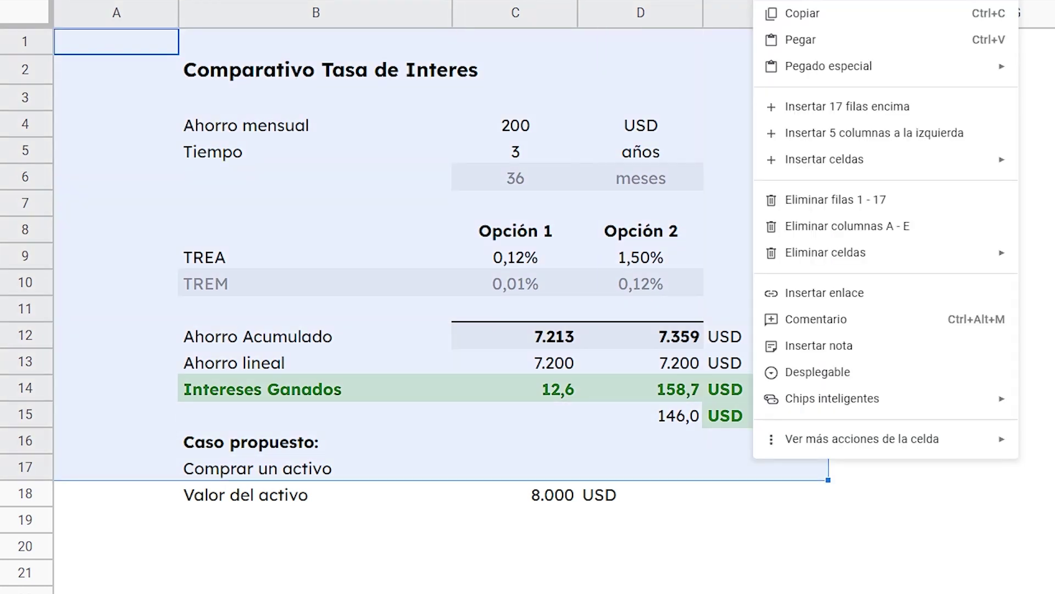
{"action": "left_click", "coordinate": [984, 584]}
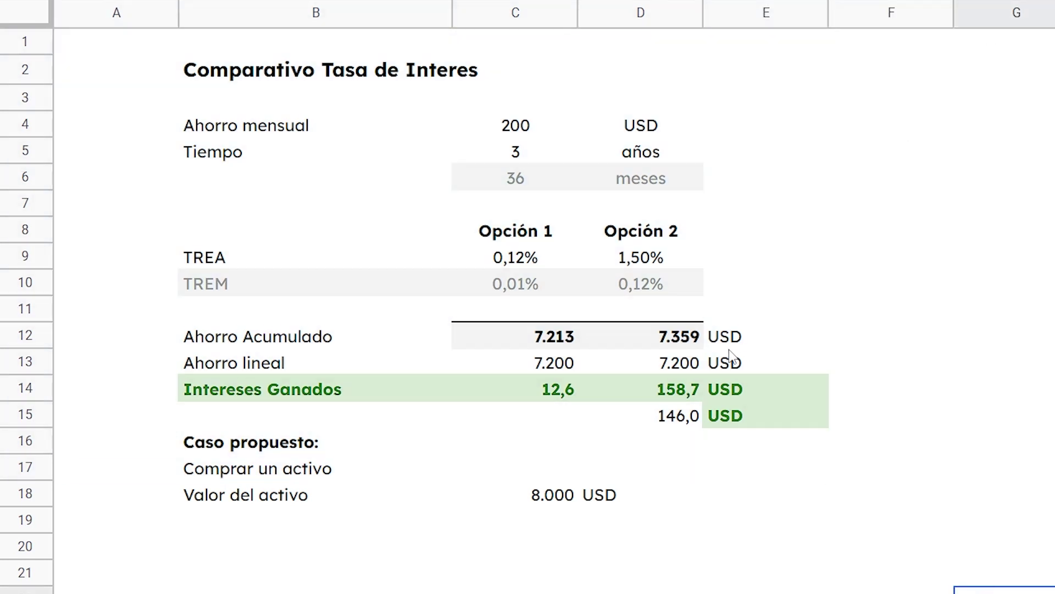
{"action": "left_click_drag", "start_coordinate": [87, 34], "coordinate": [945, 574]}
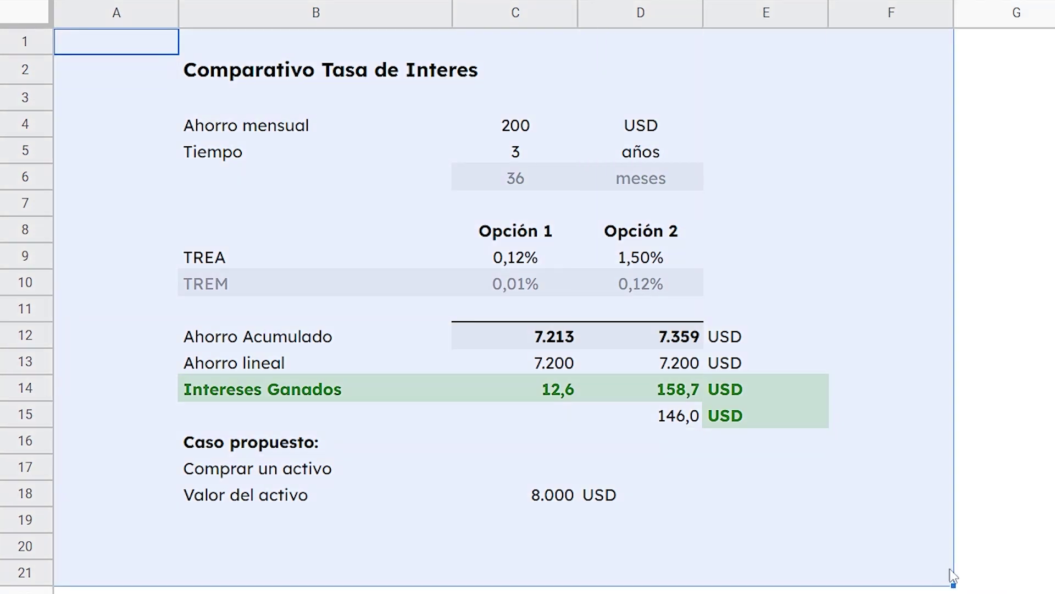
{"action": "left_click", "coordinate": [1045, 533]}
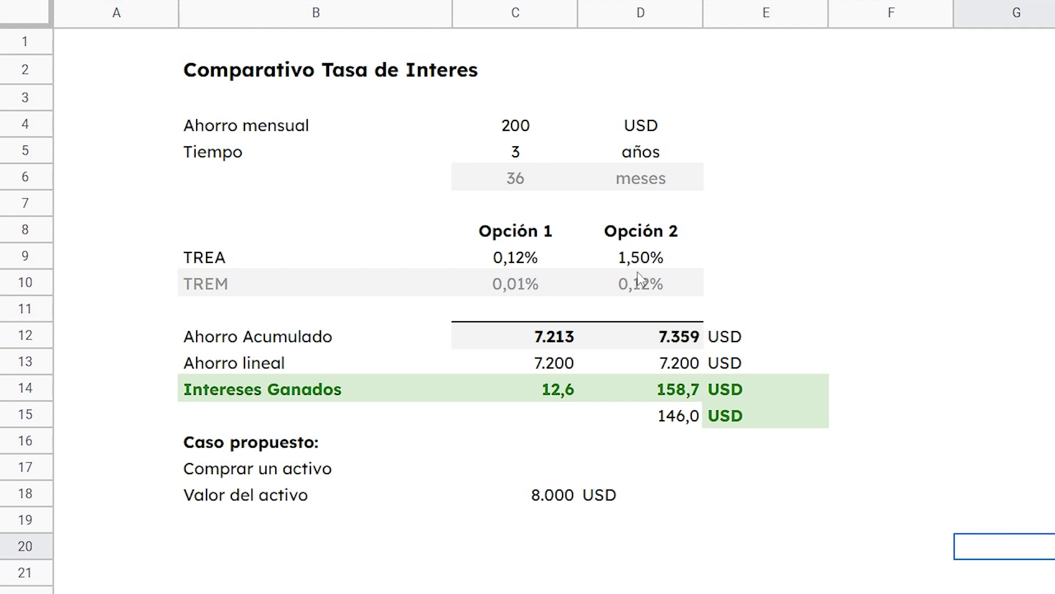